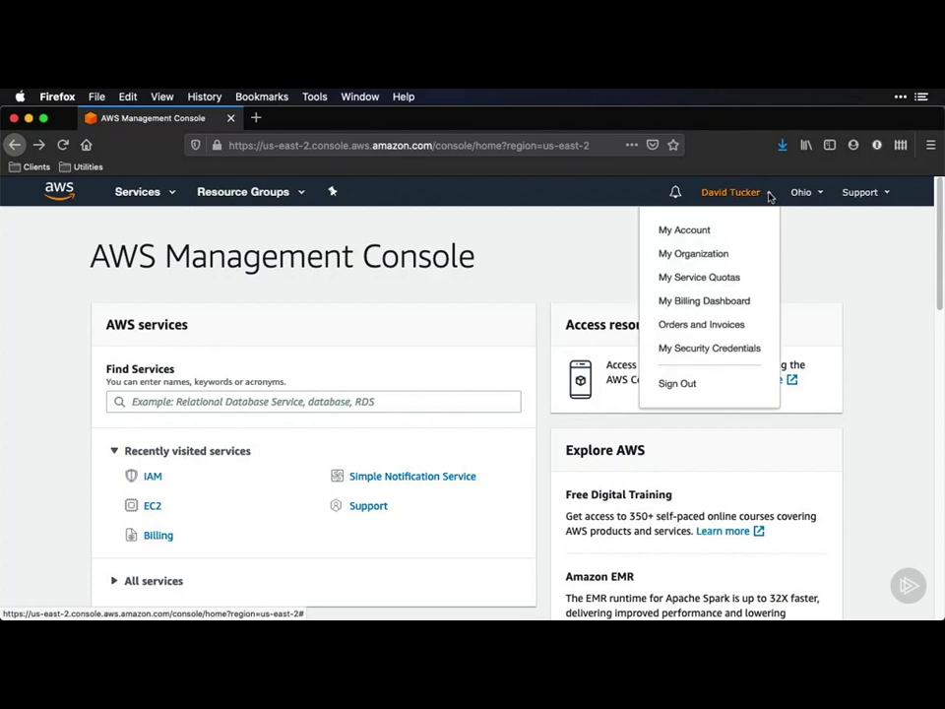
- Go to My Security Credentials and expand the Multi-factor authentication (MFA) section
click(711, 348)
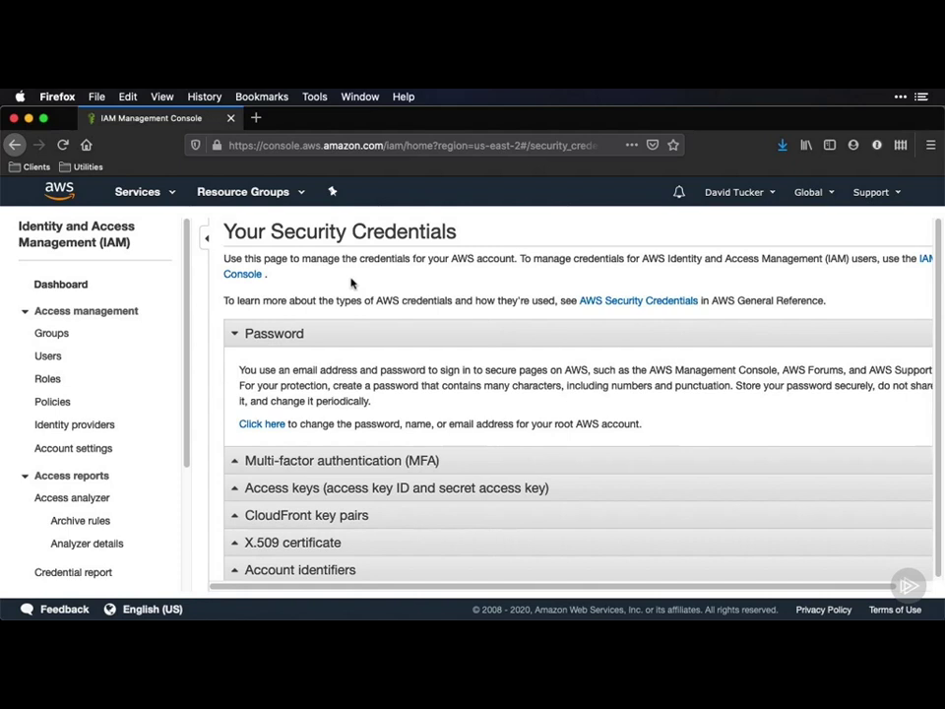
click(361, 464)
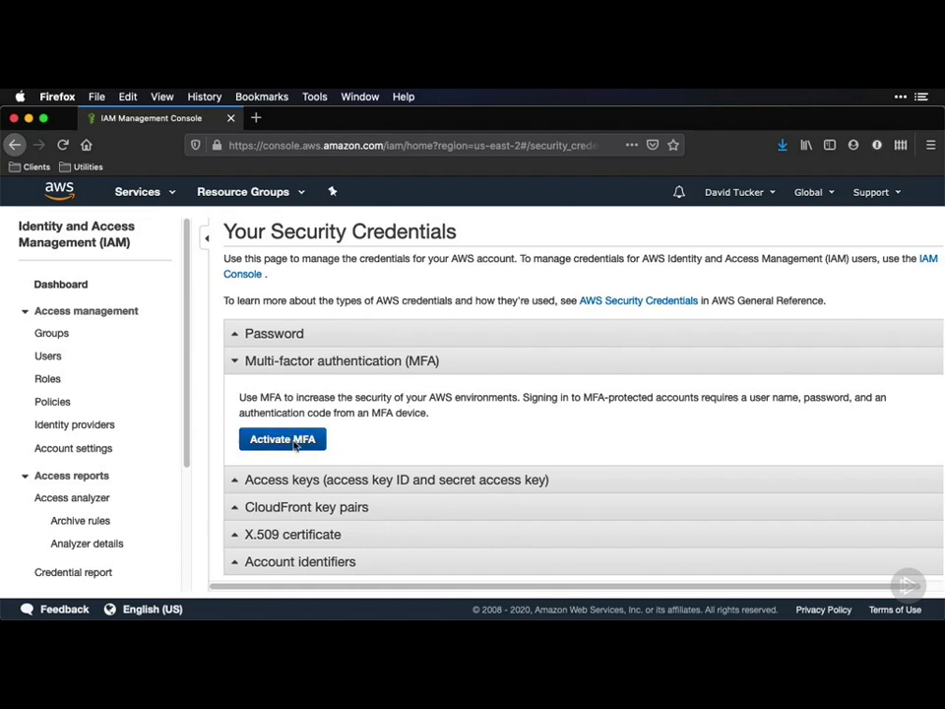
- Activate MFA with a Virtual MFA device and open the compatible applications list in a new tab
click(290, 440)
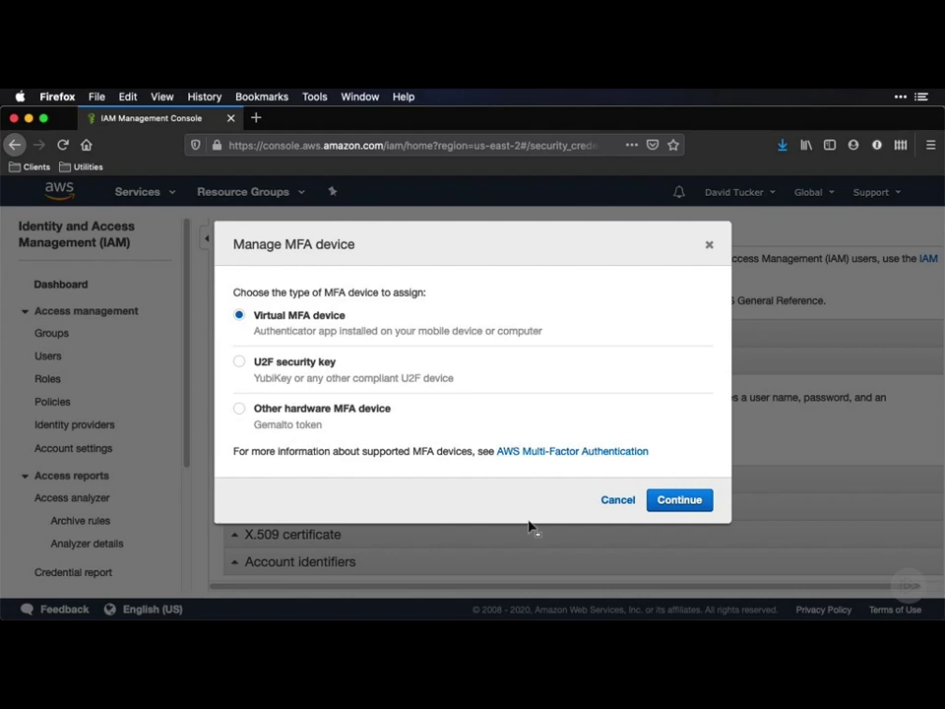
click(667, 500)
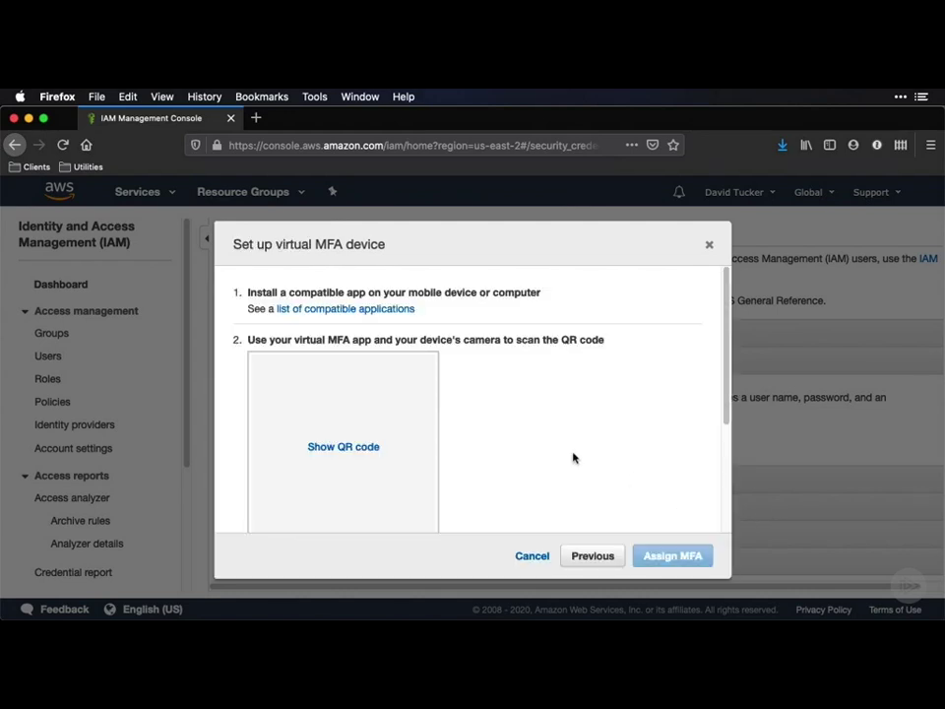
right_click(402, 312)
click(424, 313)
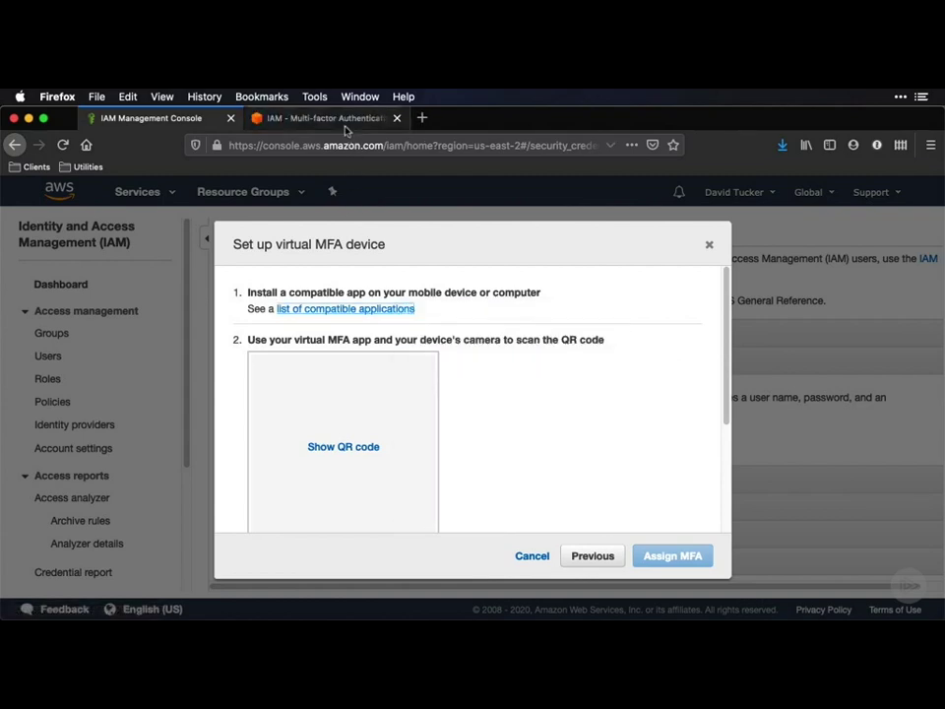
click(340, 120)
scroll(432, 517, down, 5)
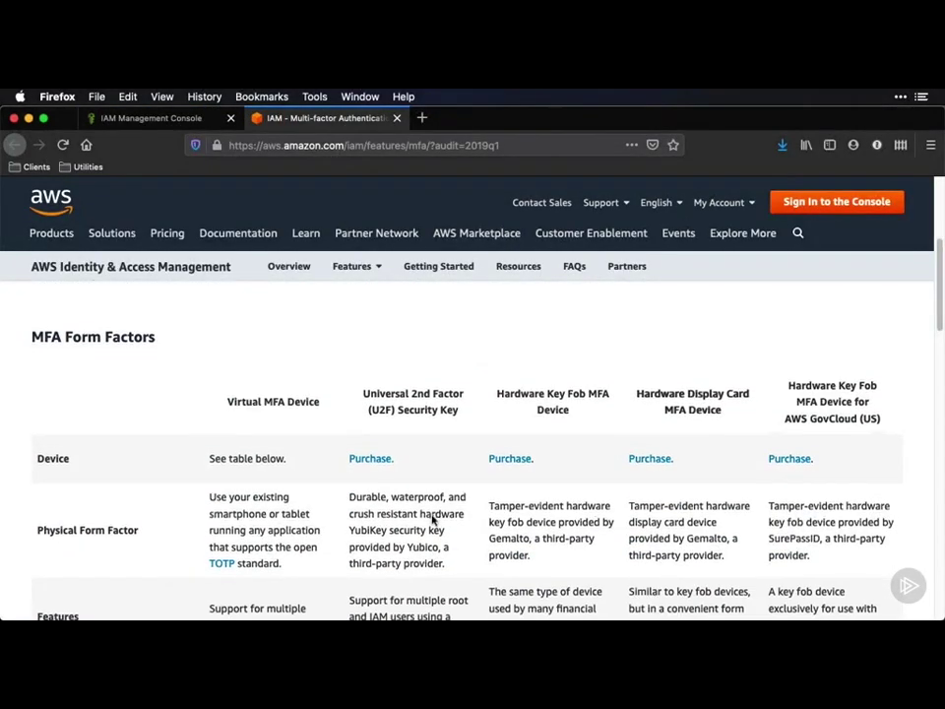
scroll(433, 519, down, 8)
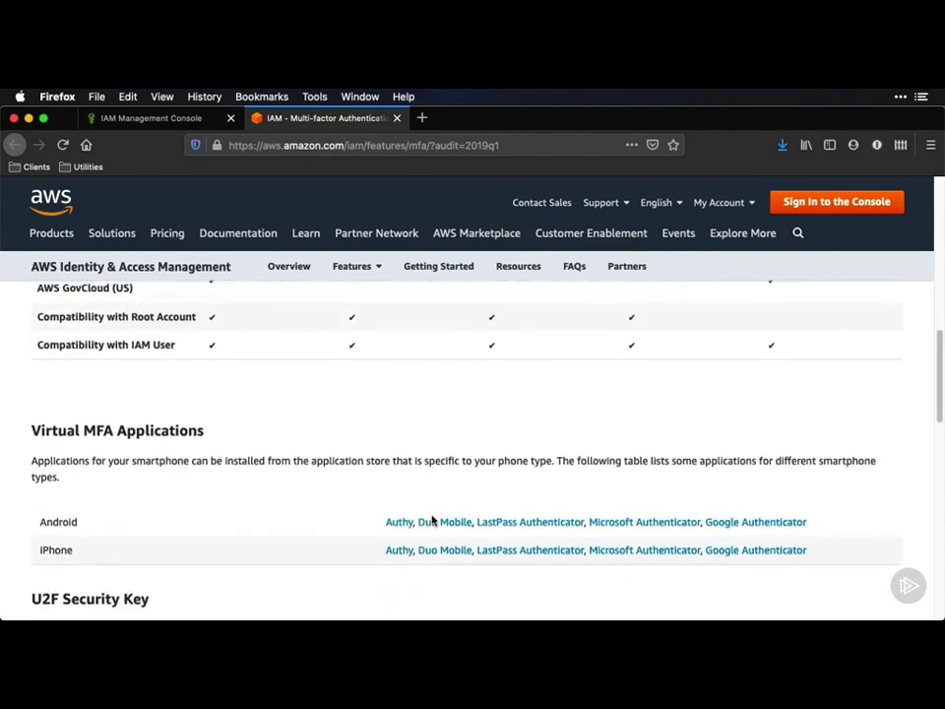
scroll(432, 520, down, 1)
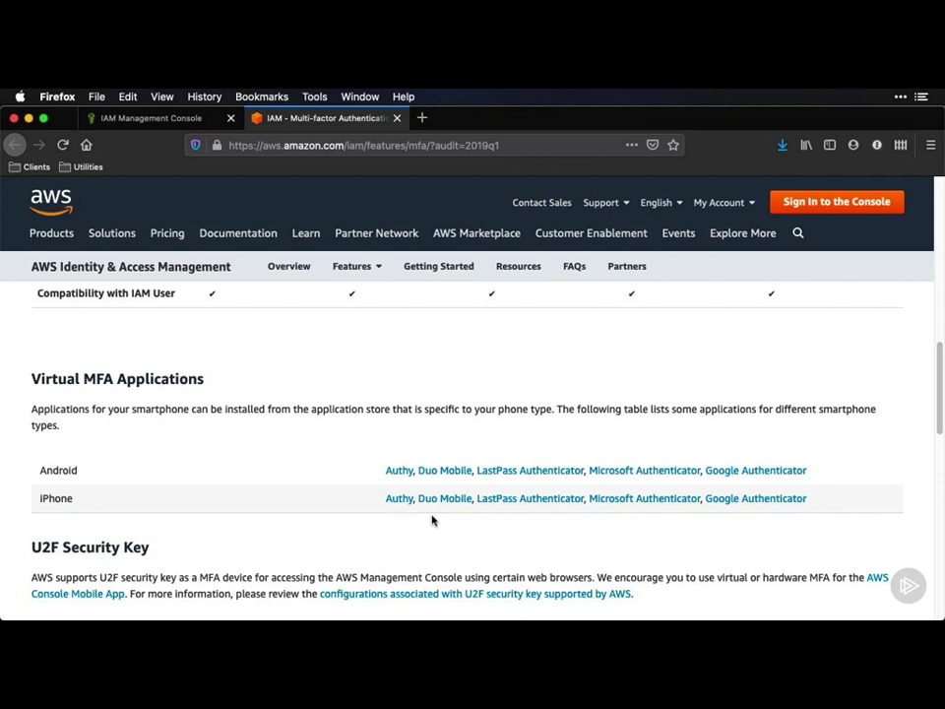
click(189, 119)
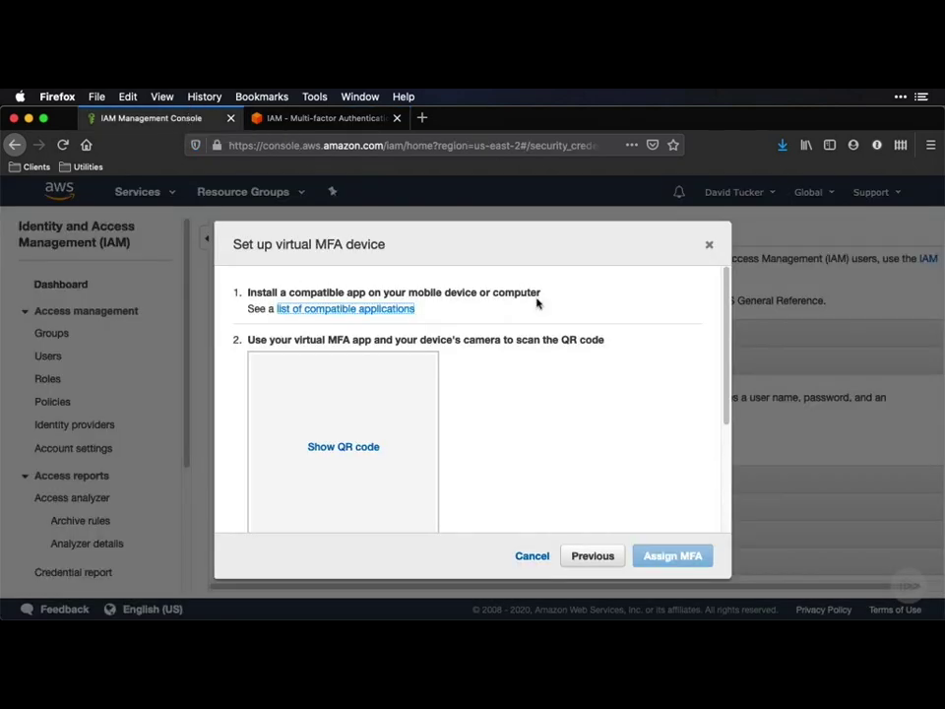
- Show the QR code and scan it with the 1Password Code Scanner, then scroll to the code fields
click(648, 409)
scroll(576, 433, down, 2)
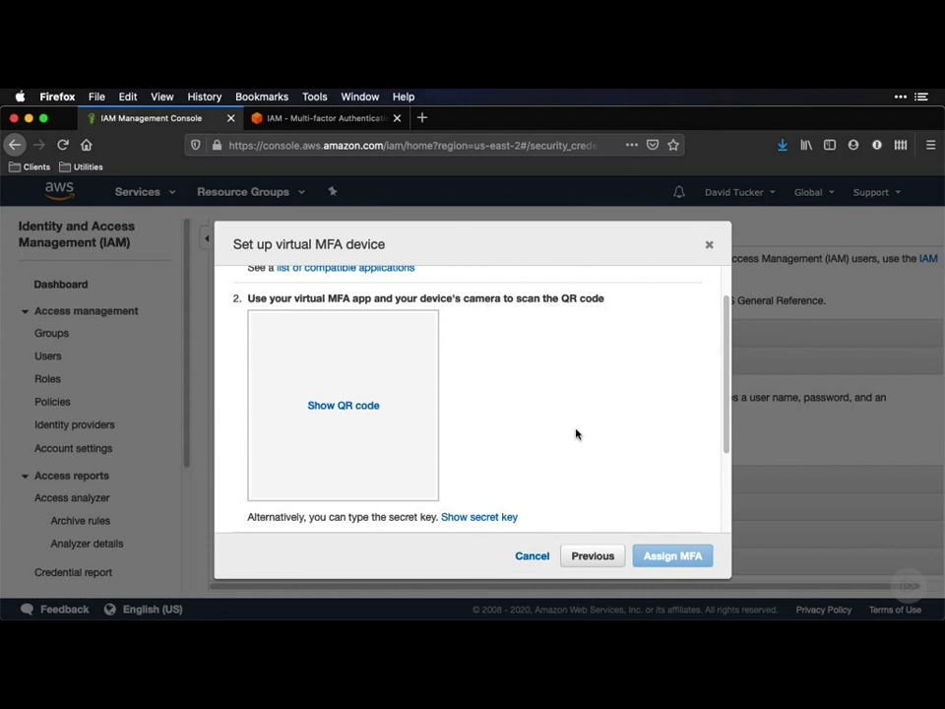
click(331, 442)
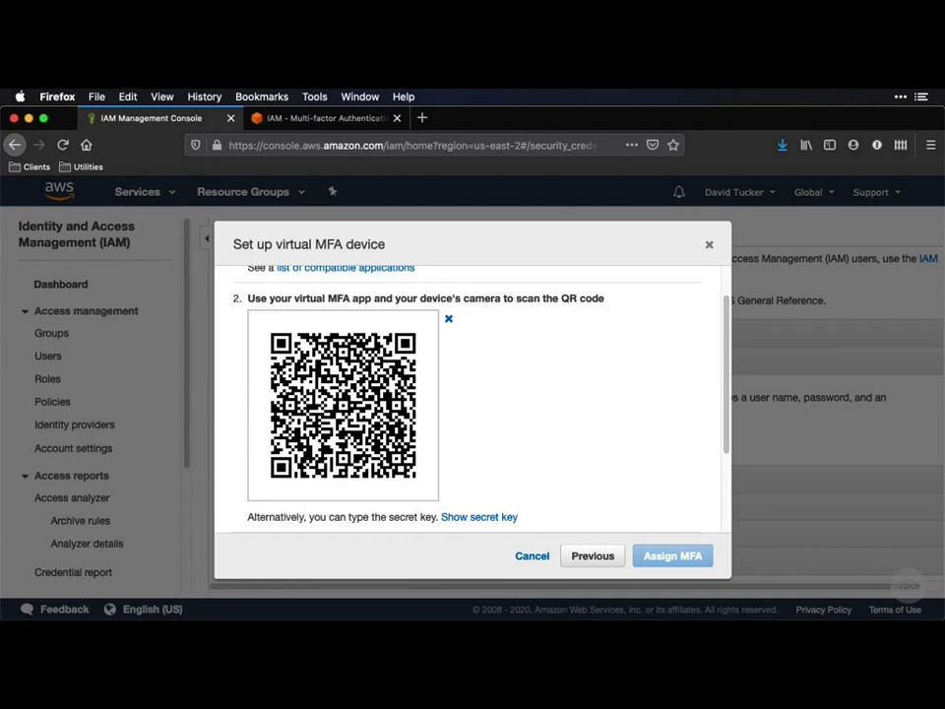
drag(752, 249, 458, 242)
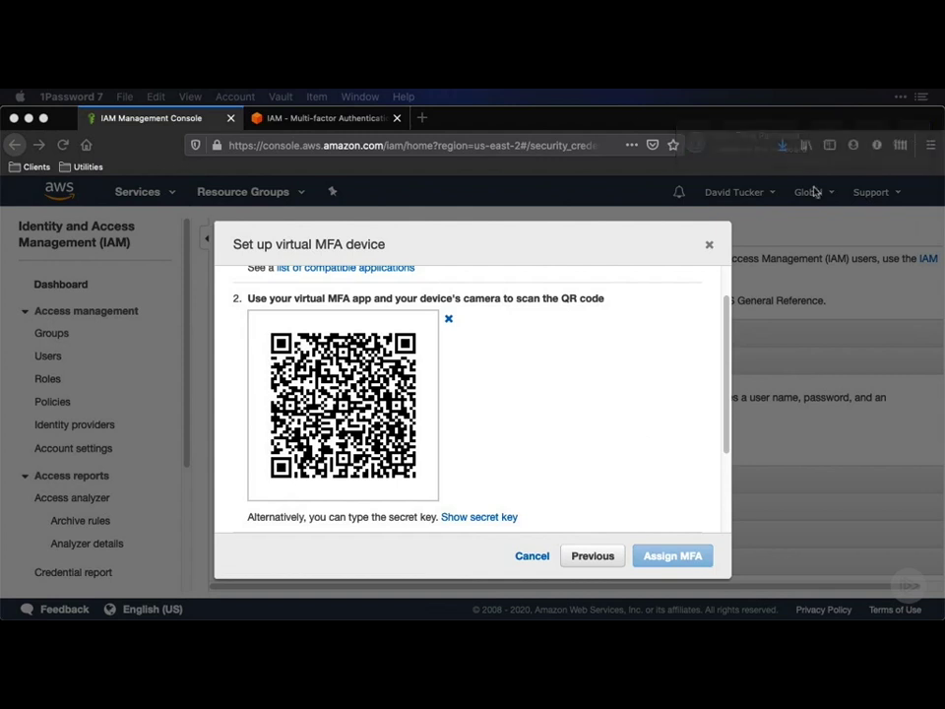
scroll(585, 439, down, 3)
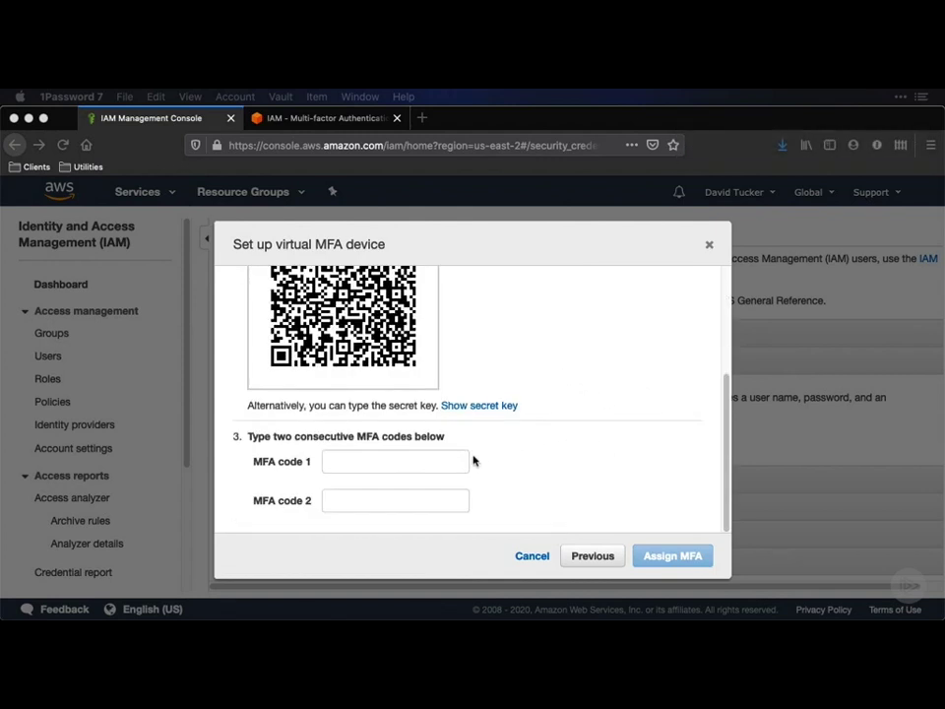
- Paste the first one-time code into MFA code 1, type the next into MFA code 2, and assign MFA
click(415, 464)
key(super+v)
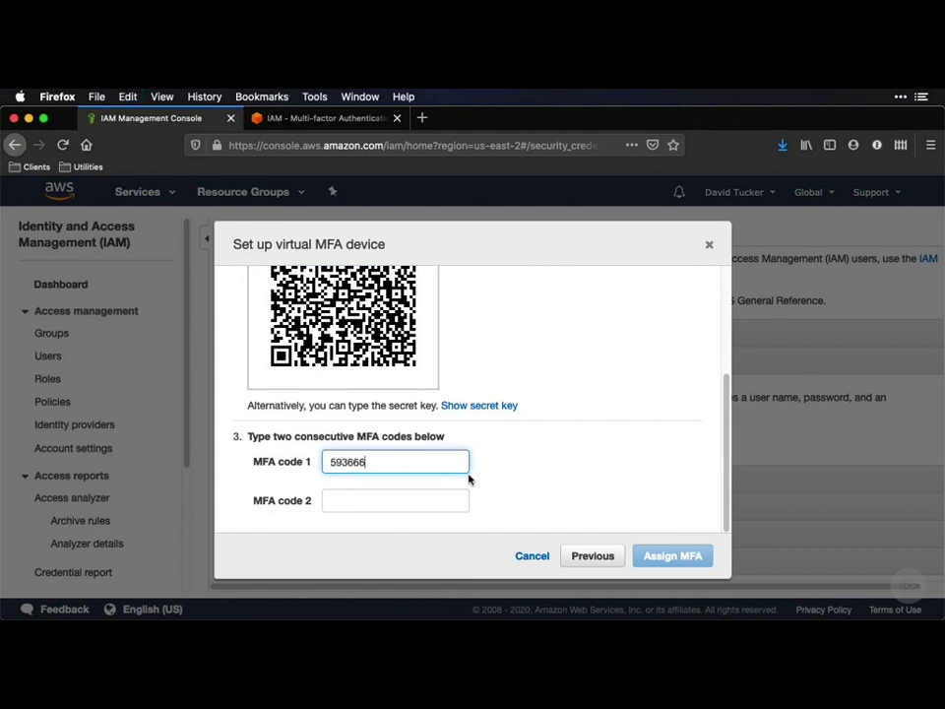
click(444, 500)
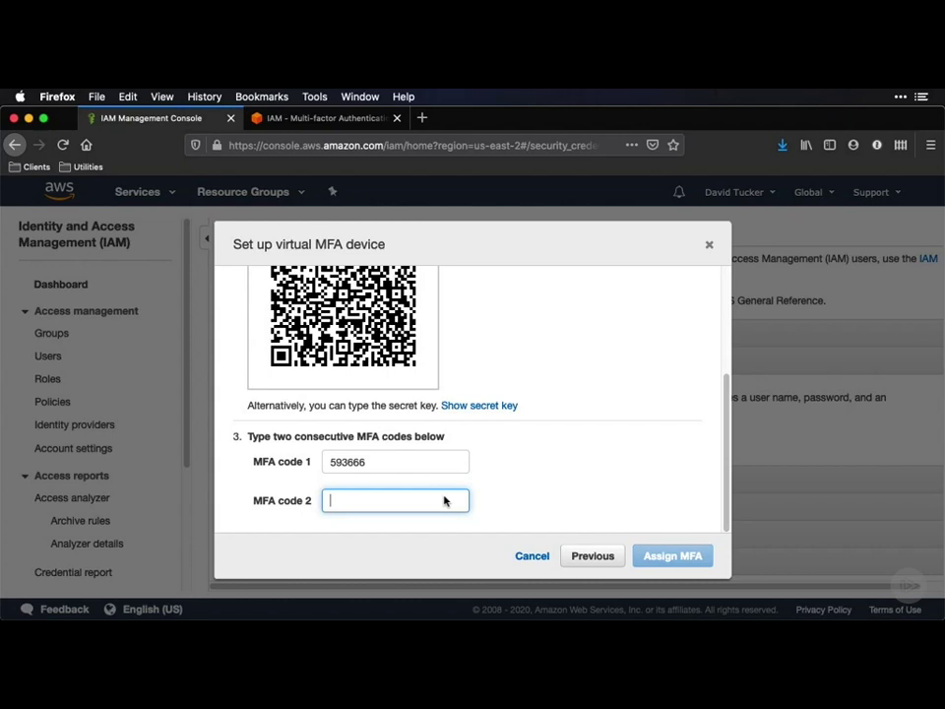
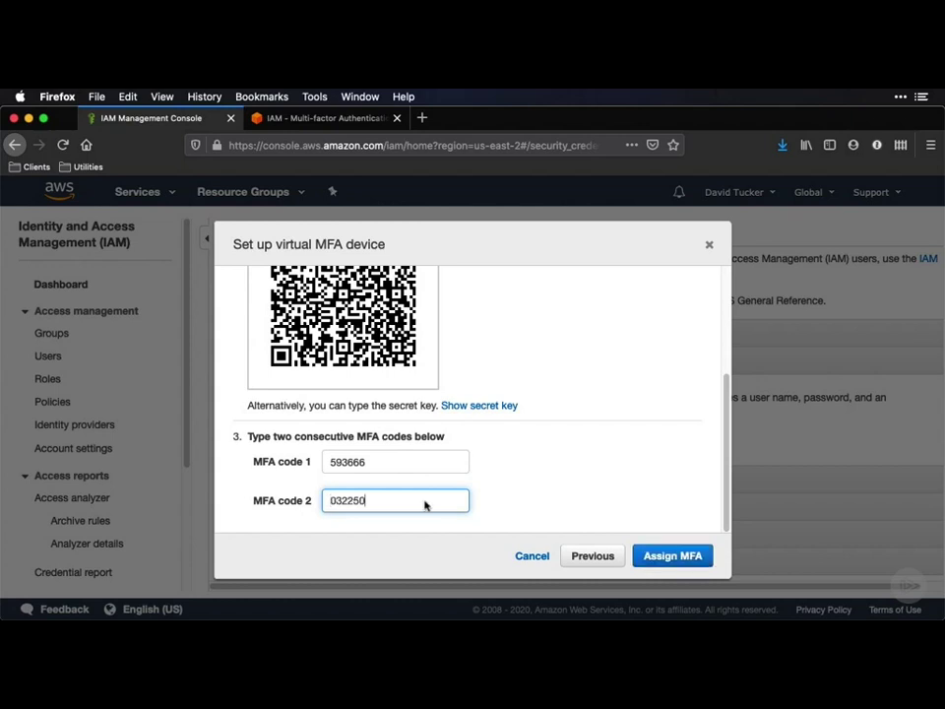
click(689, 557)
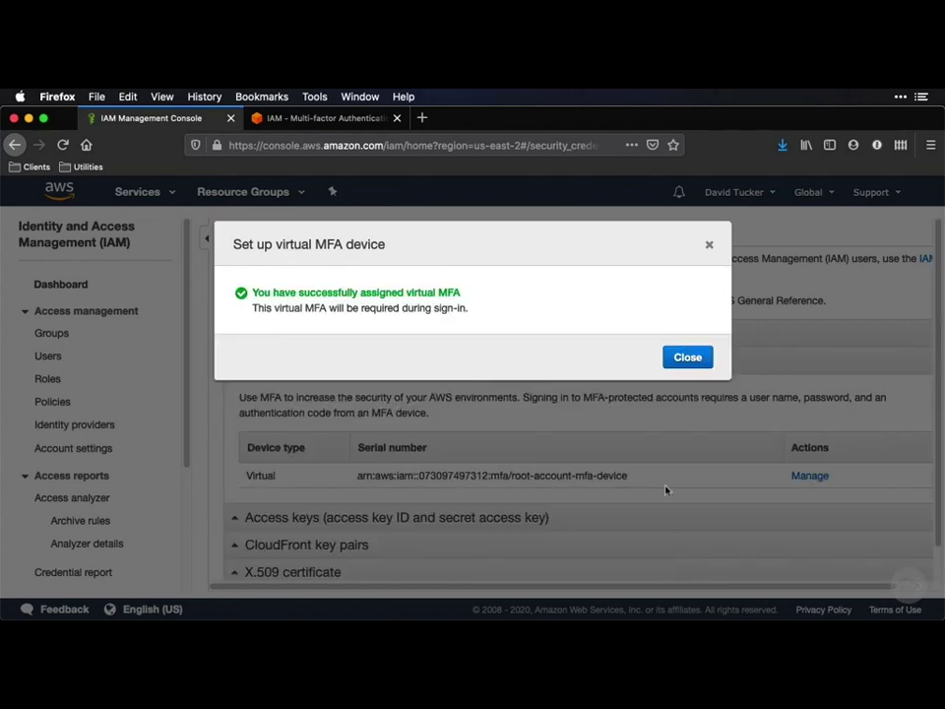
- Close the MFA success dialog and open the IAM Users list
click(687, 358)
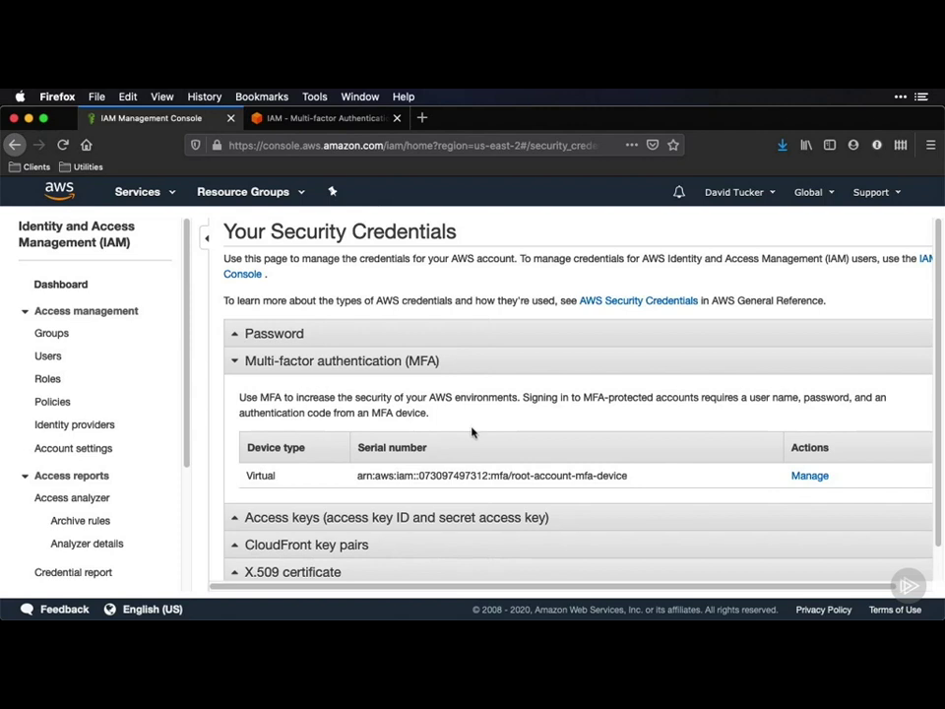
click(48, 355)
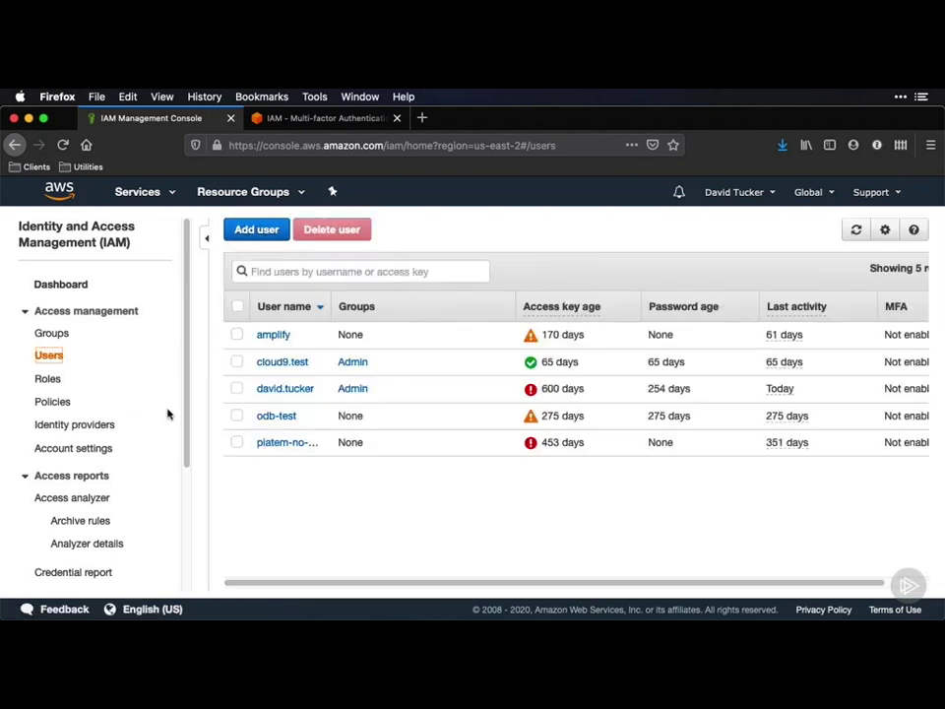
- Open the user's Security credentials tab and choose Manage for the Assigned MFA device
click(286, 389)
scroll(398, 458, down, 1)
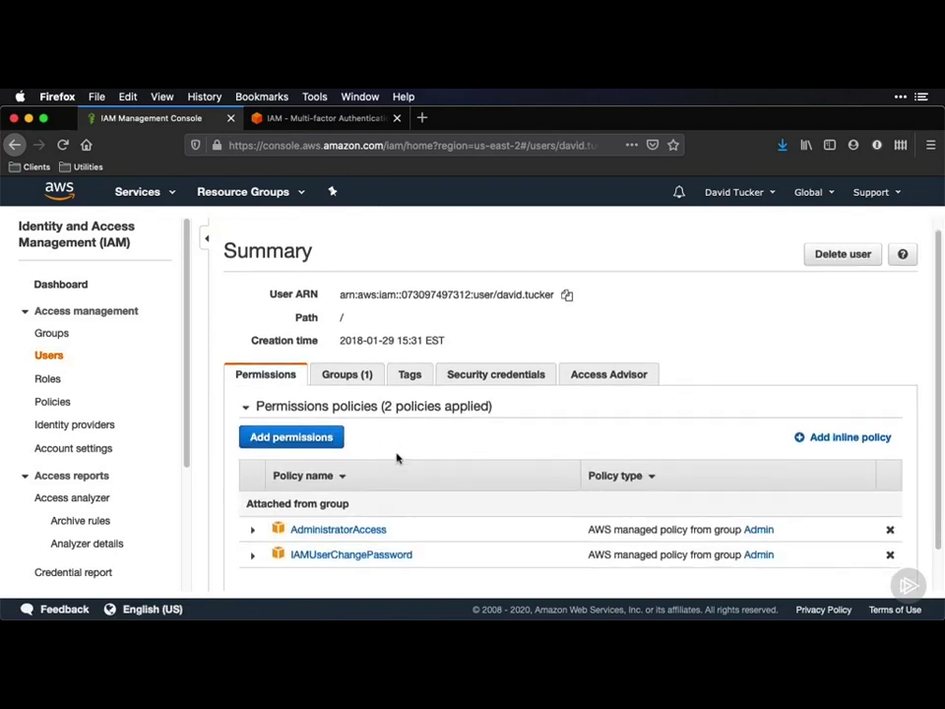
scroll(397, 458, down, 1)
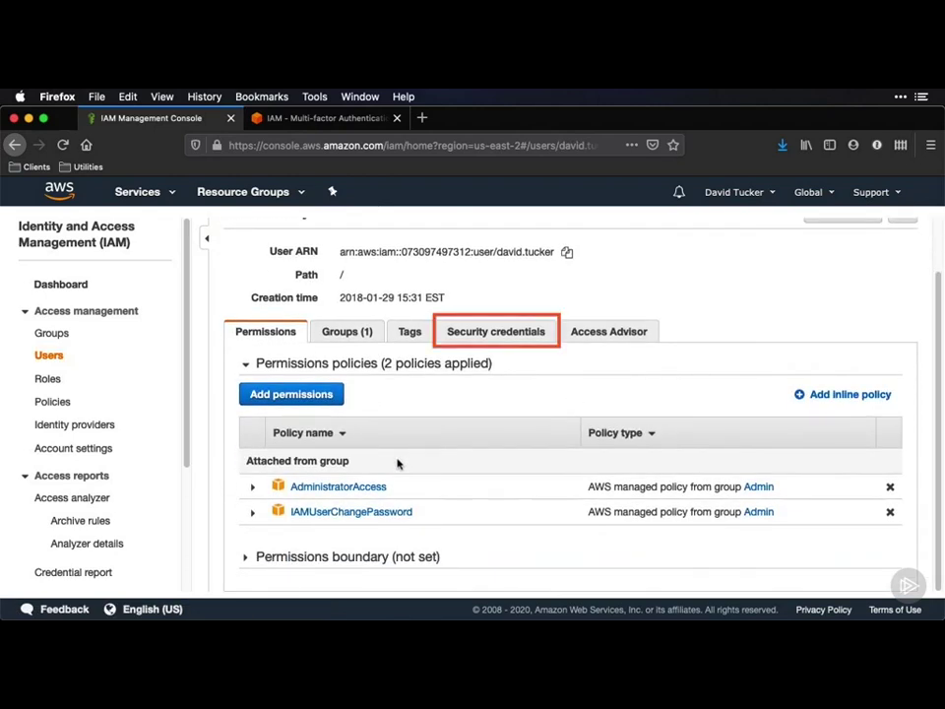
click(497, 331)
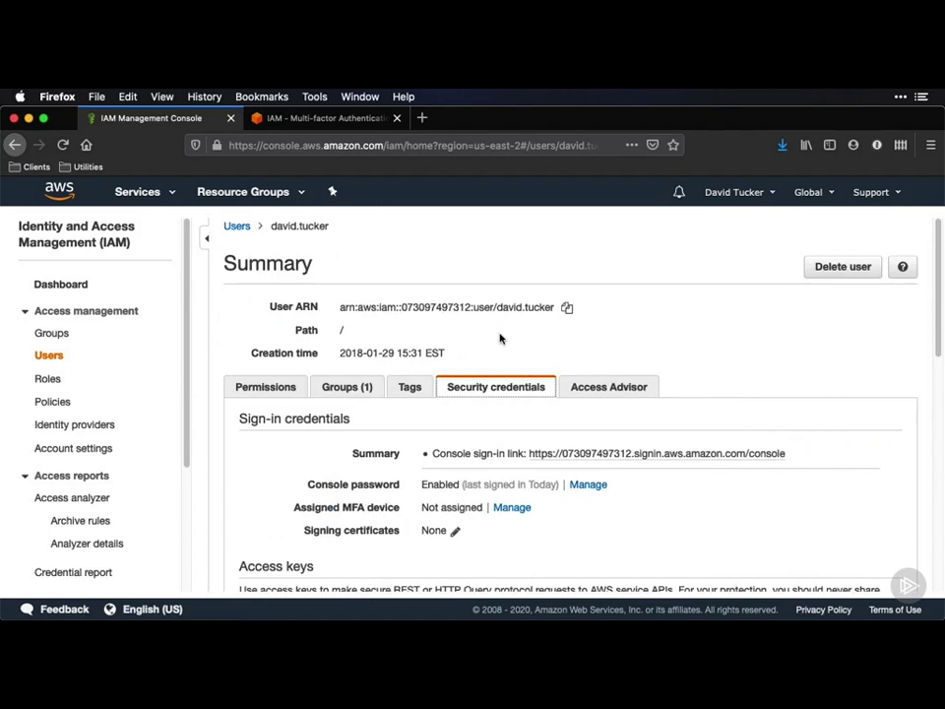
scroll(559, 531, down, 3)
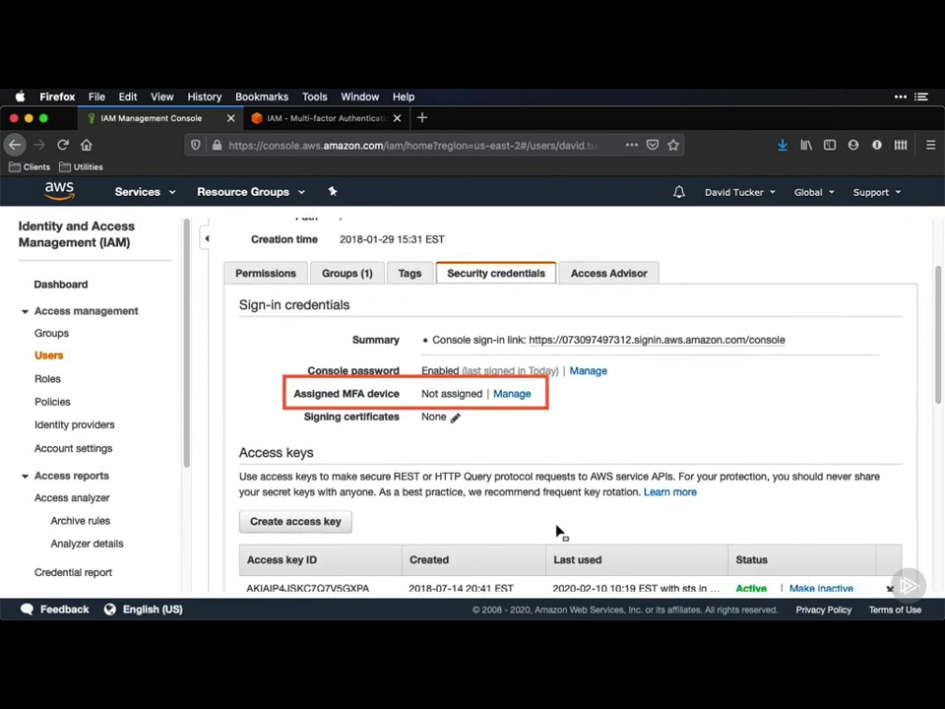
click(512, 394)
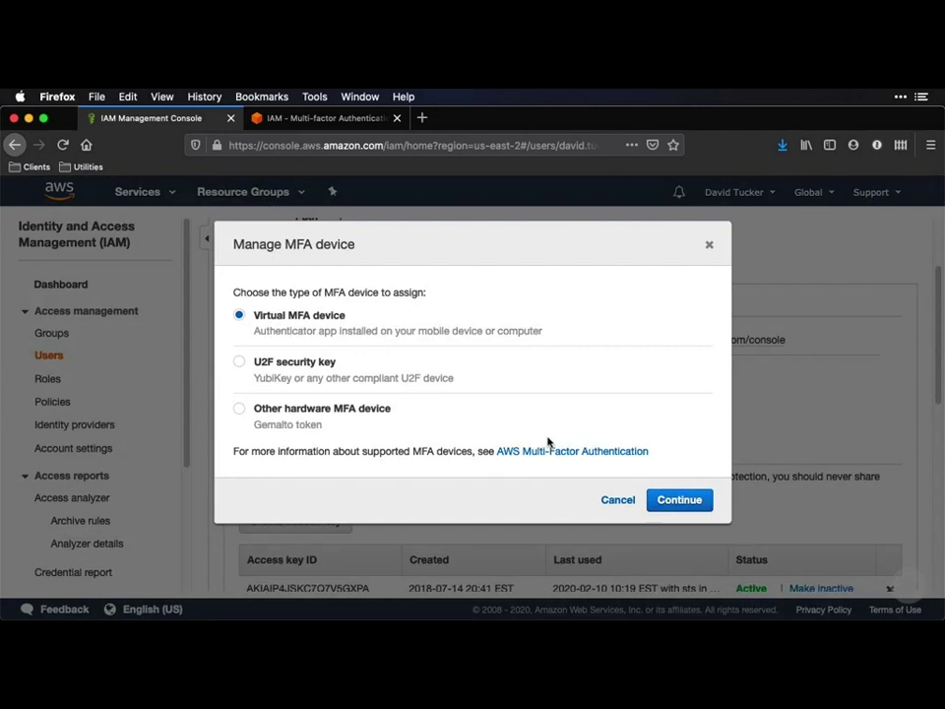
- Continue with Virtual MFA device and scroll down to the empty MFA code fields
click(664, 502)
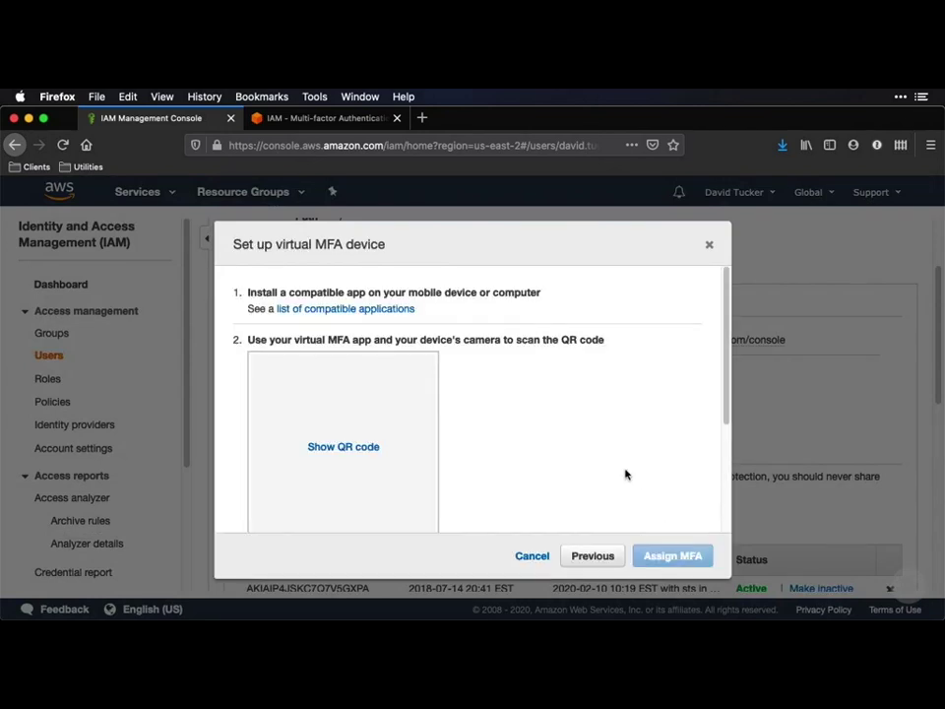
scroll(624, 474, down, 1)
scroll(625, 474, down, 1)
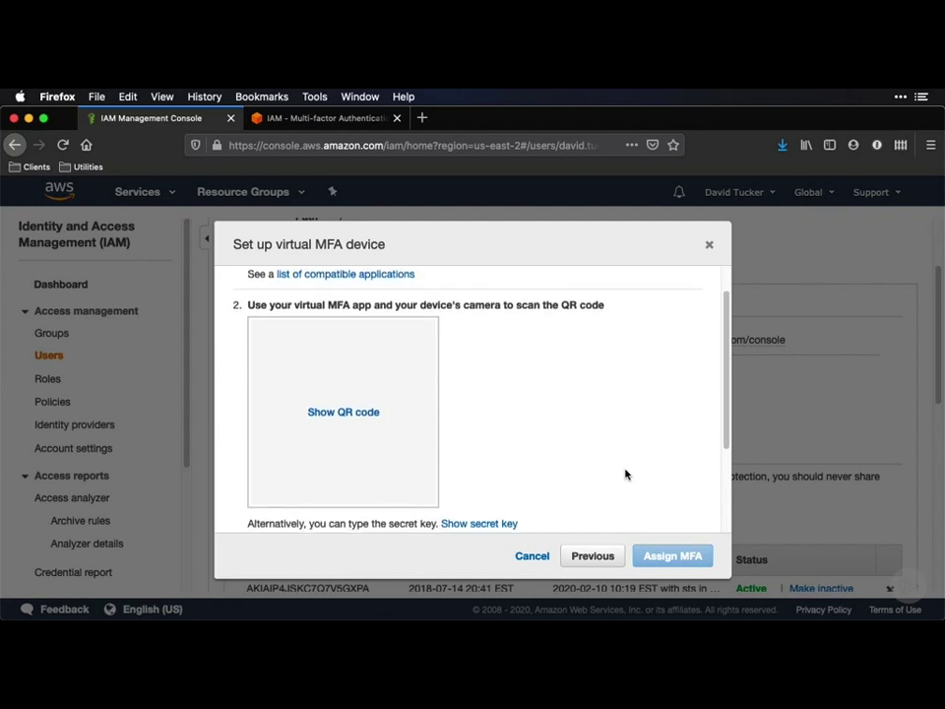
scroll(624, 475, down, 1)
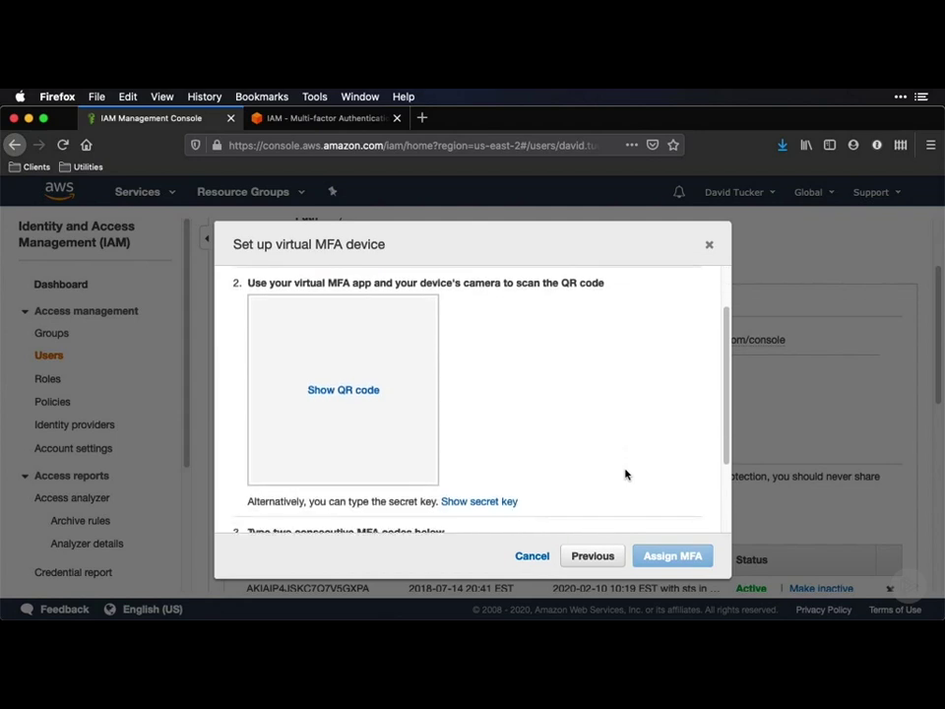
scroll(624, 475, down, 3)
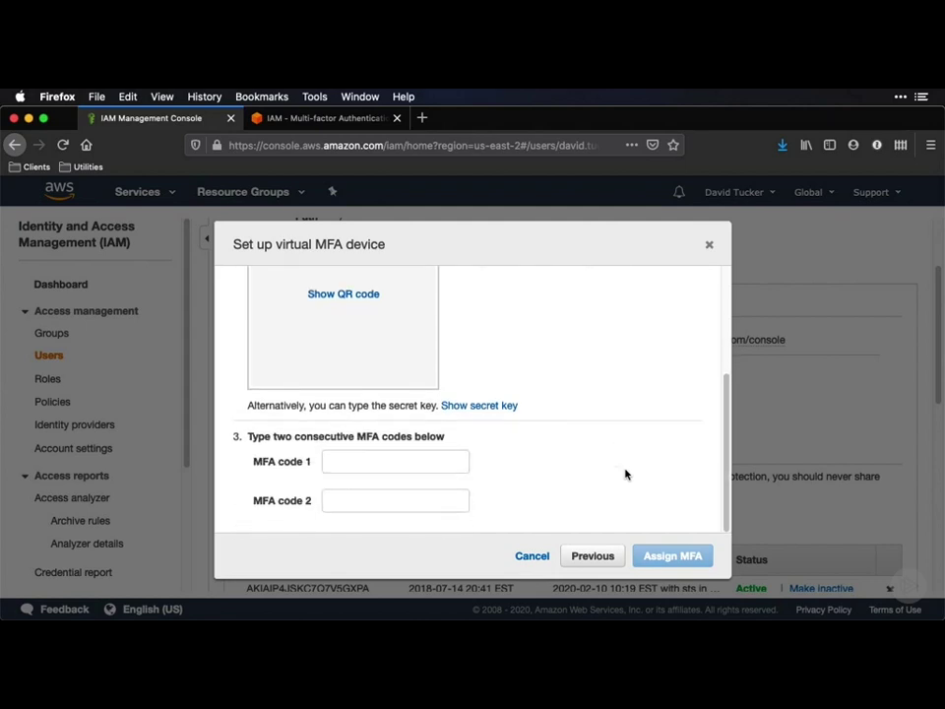